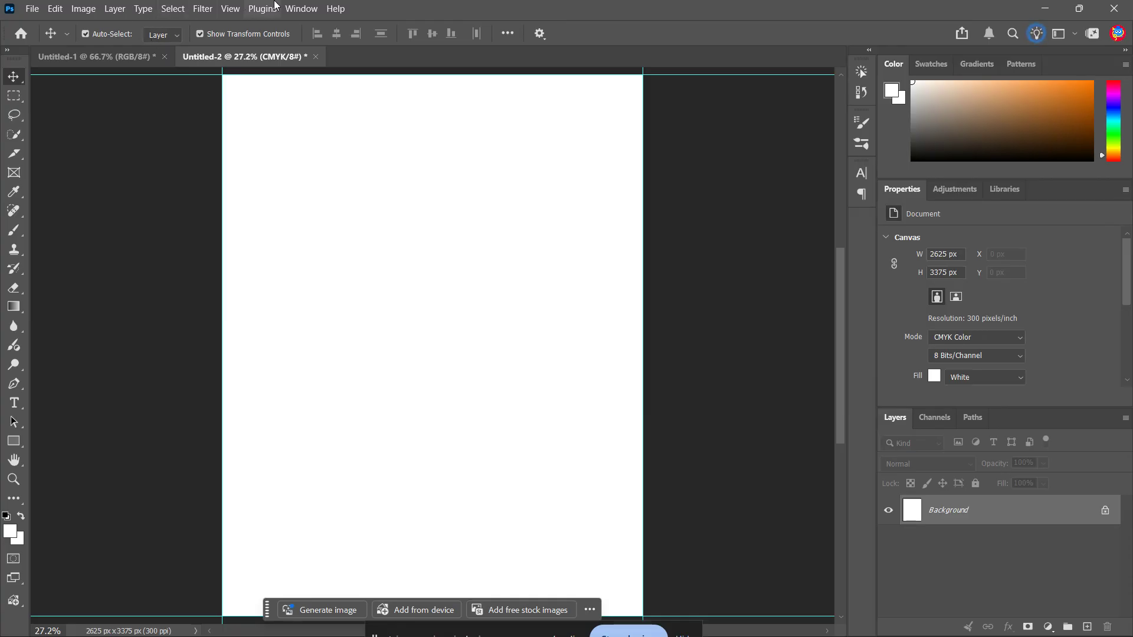
Show the Actions panel and create a new action set with the default name Group 1.
left_click(301, 9)
left_click(384, 94)
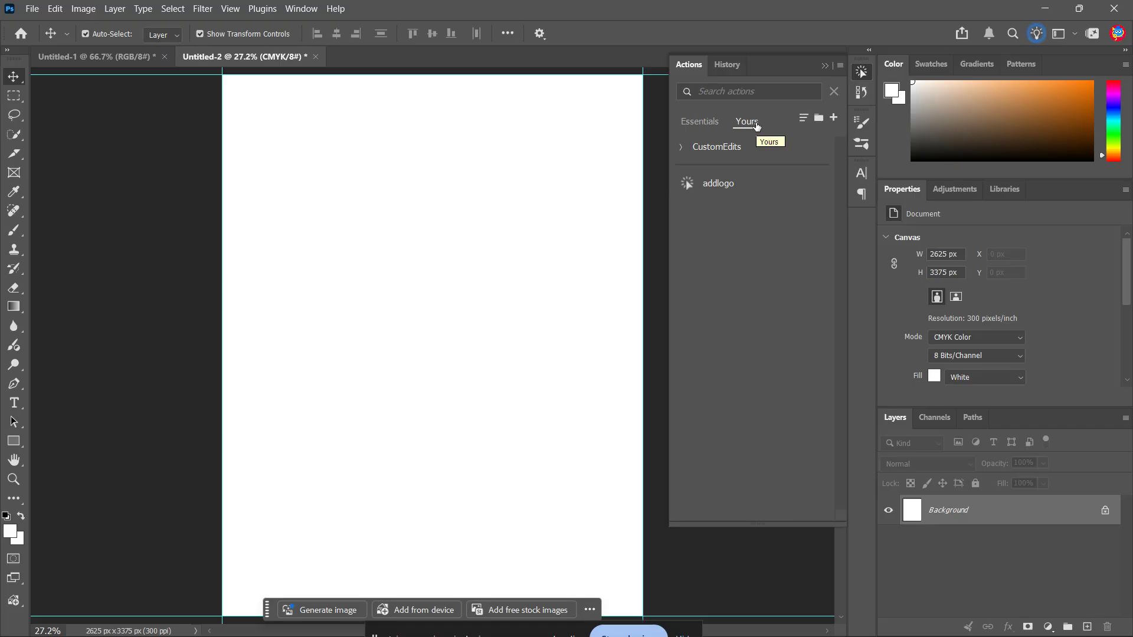
left_click(818, 118)
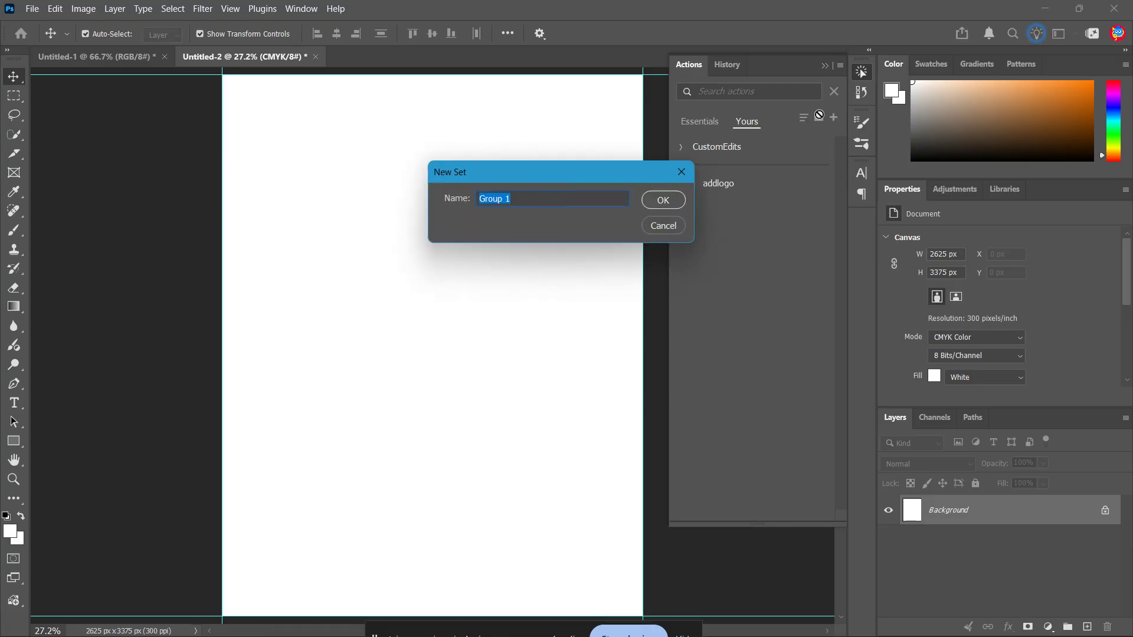
left_click(681, 172)
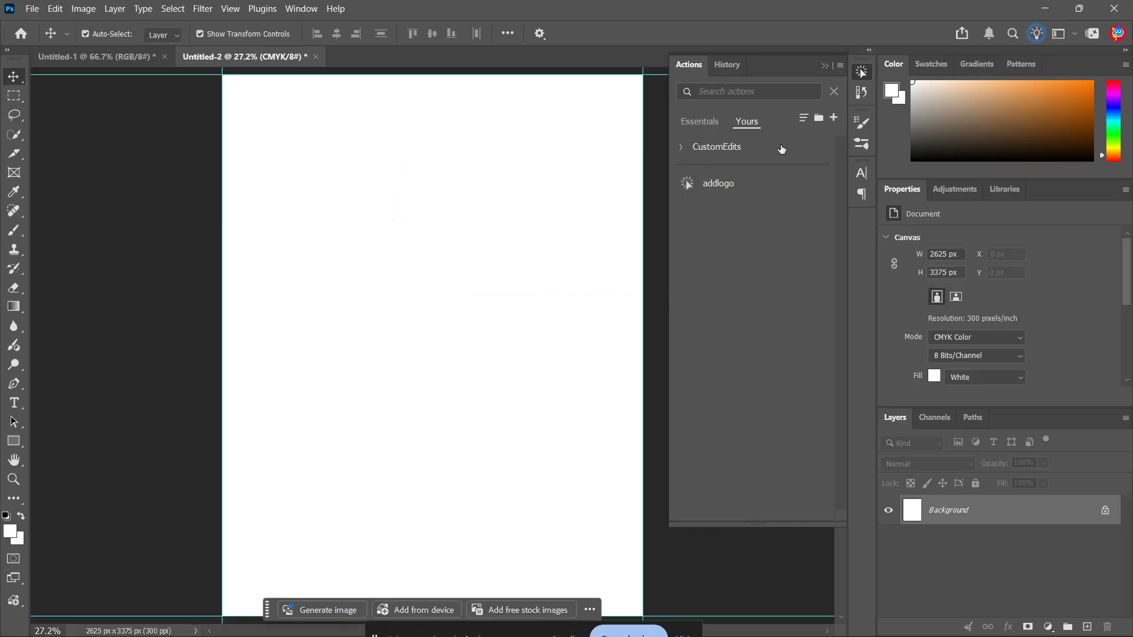
left_click(820, 121)
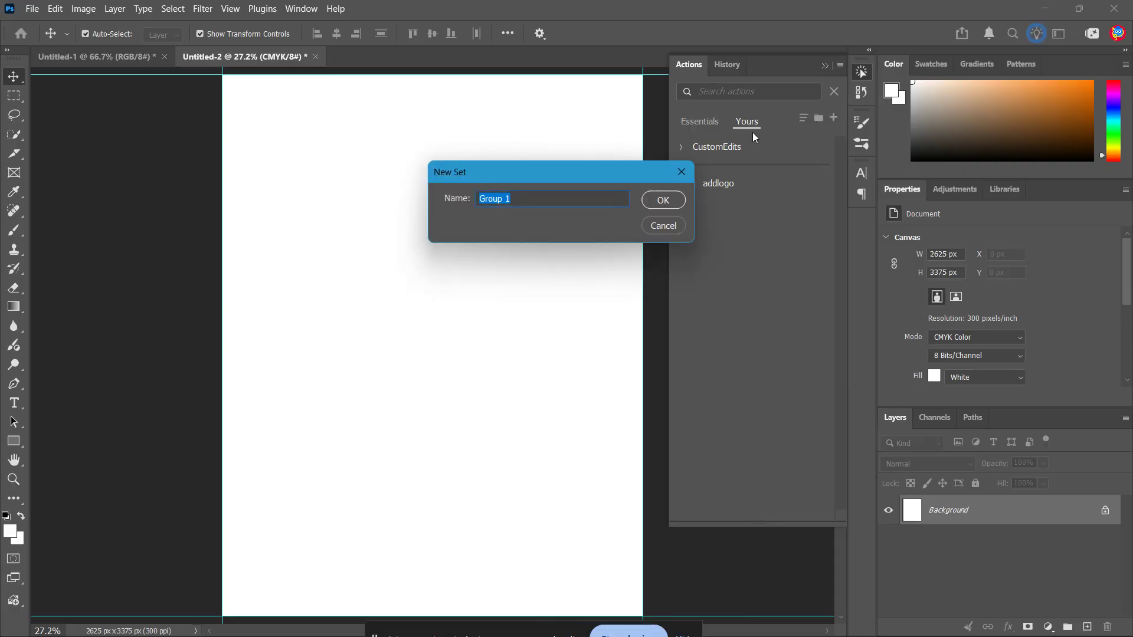
left_click_drag(526, 203, 476, 198)
left_click(525, 201)
left_click(655, 203)
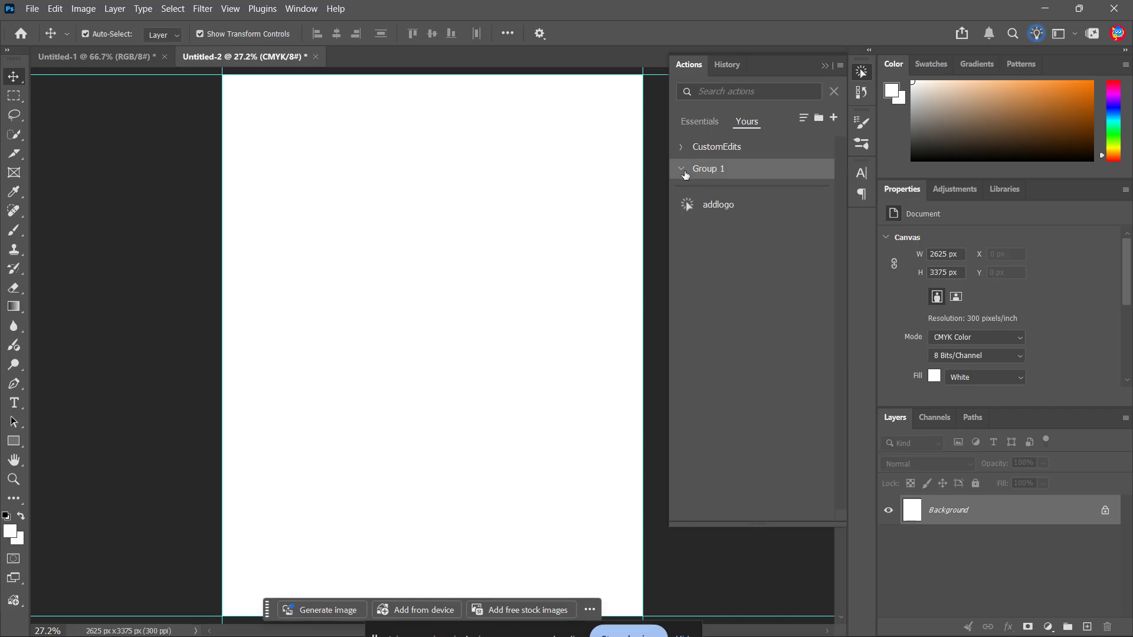
Create a new action in Group 1, keeping its default name Action 2, and start recording it.
left_click(682, 171)
left_click(834, 118)
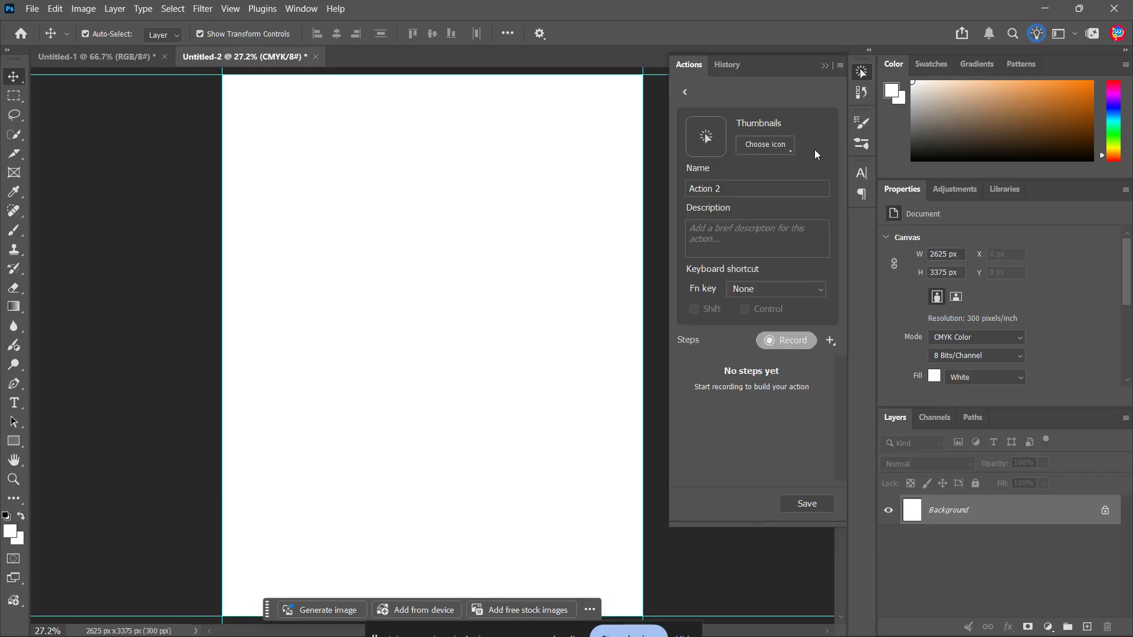
left_click(734, 184)
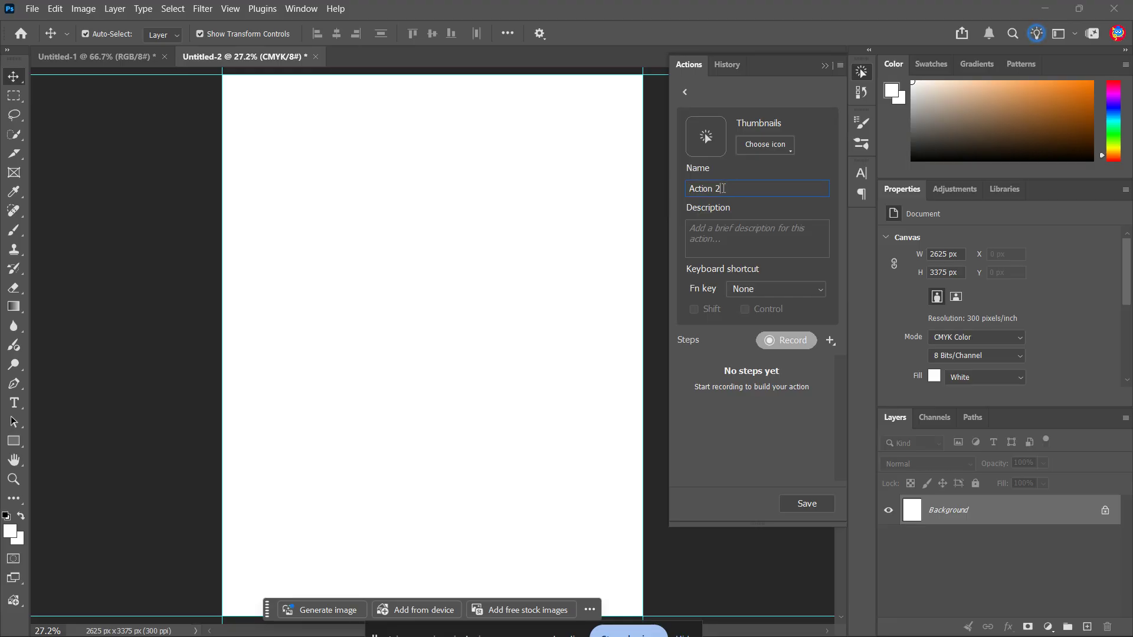
left_click_drag(723, 188, 672, 191)
left_click(777, 343)
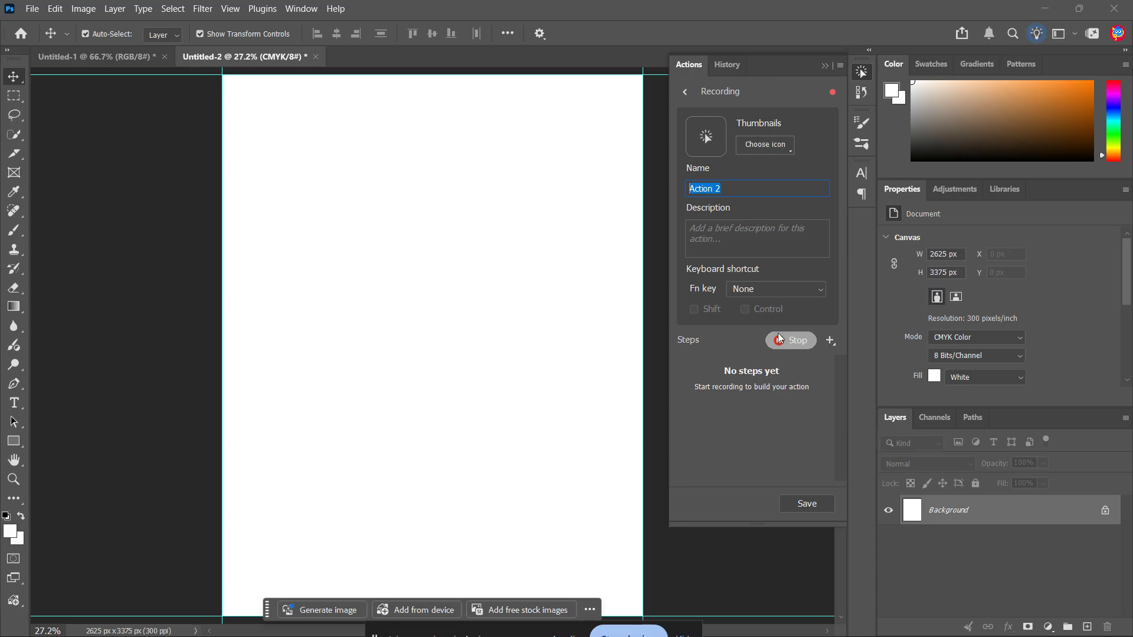
Add a Solid Color fill layer in dark red 4c0606 above the background.
left_click(1048, 630)
left_click(1047, 630)
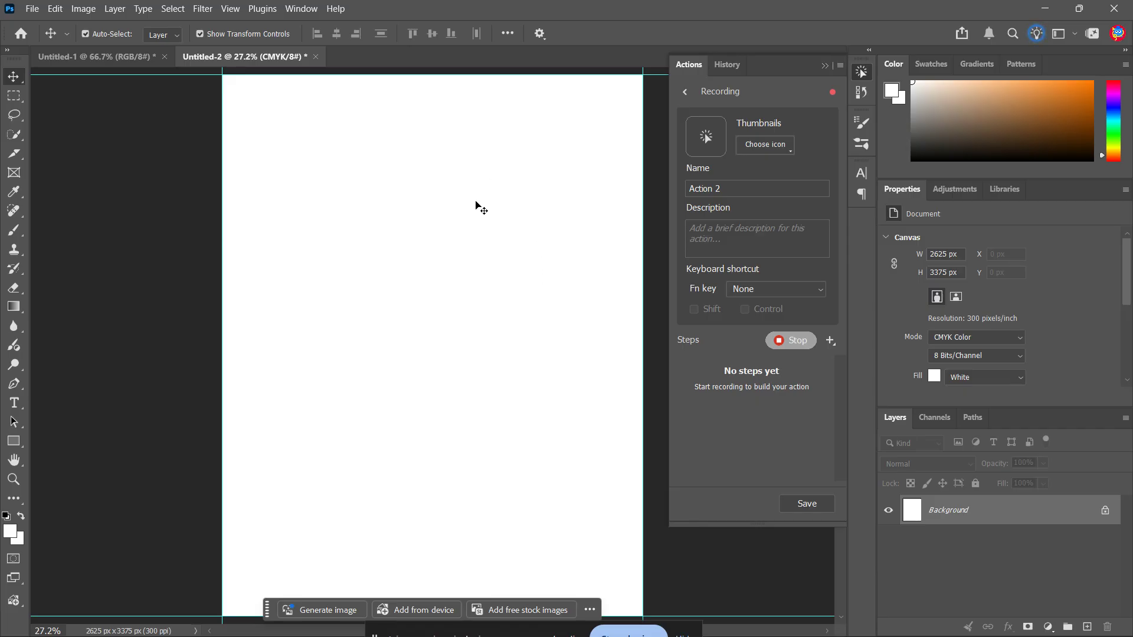
left_click(1048, 628)
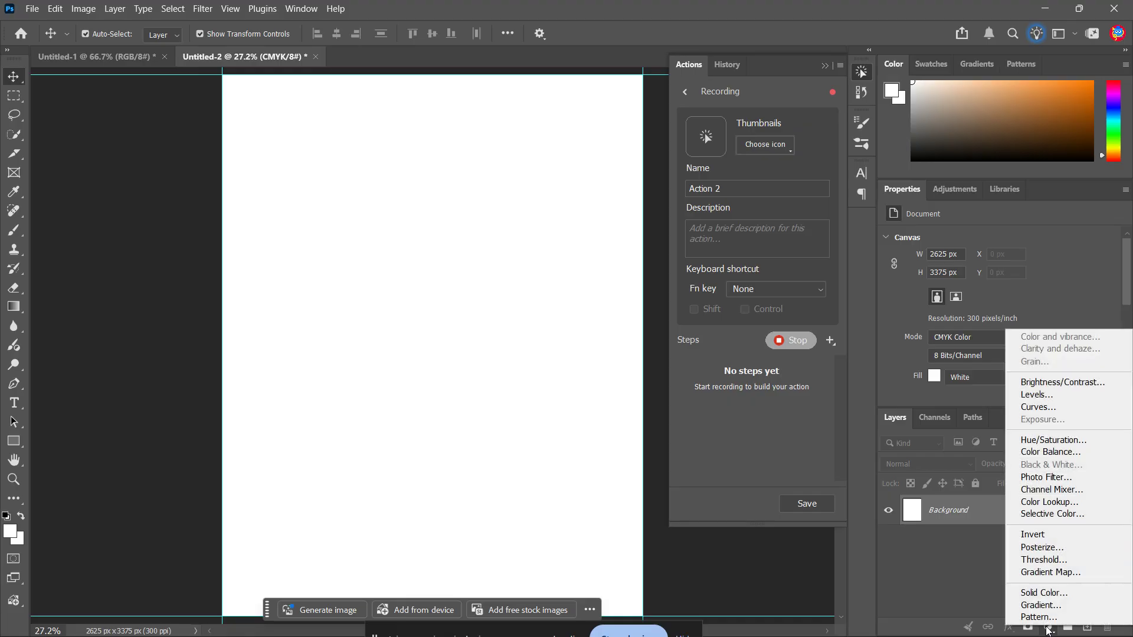
left_click(1057, 595)
left_click(524, 172)
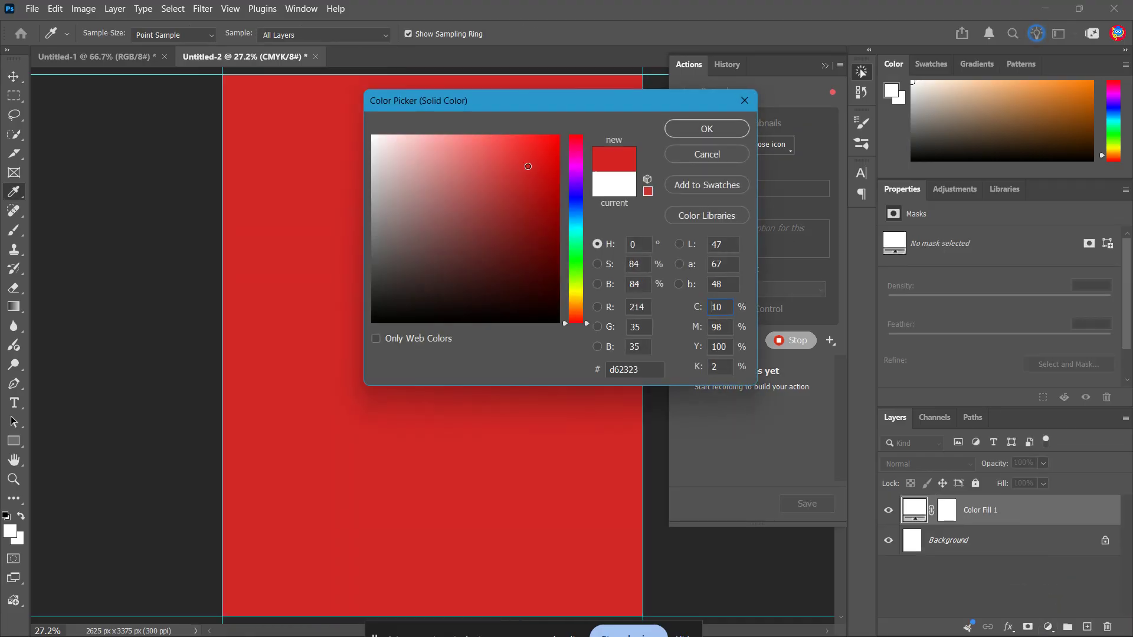
mouse_move(524, 171)
left_mouse_down()
mouse_move(509, 198)
mouse_move(546, 268)
left_mouse_up()
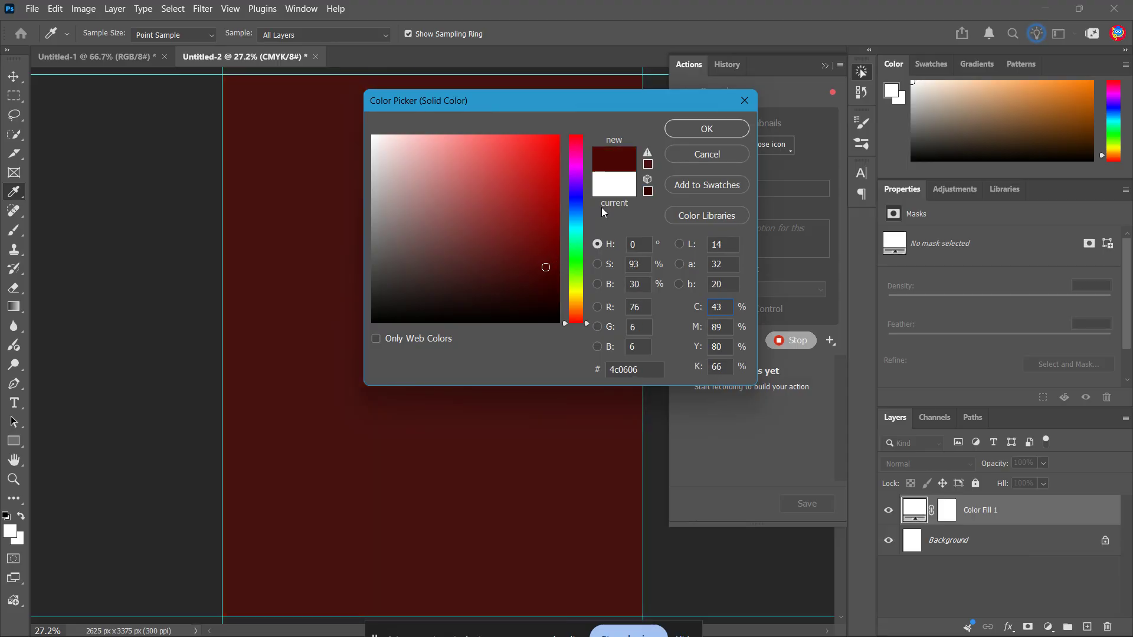
left_click(691, 125)
key("v")
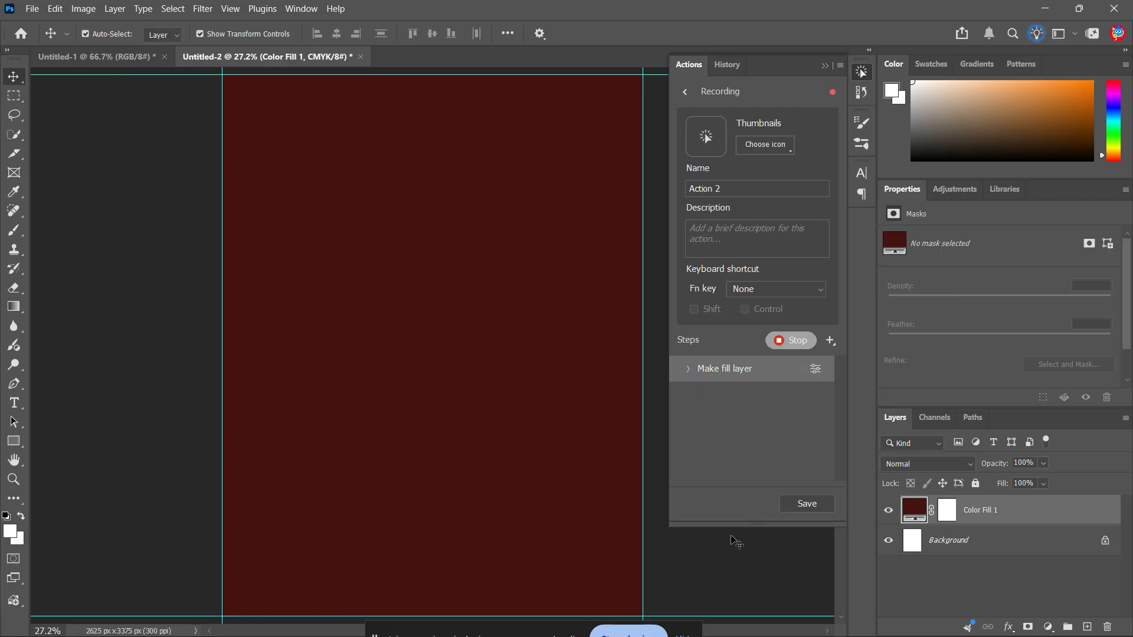
Draw a yellow rectangle shape about 1573 x 2285 px in the middle of the canvas, and deselect its layer.
left_click(14, 440)
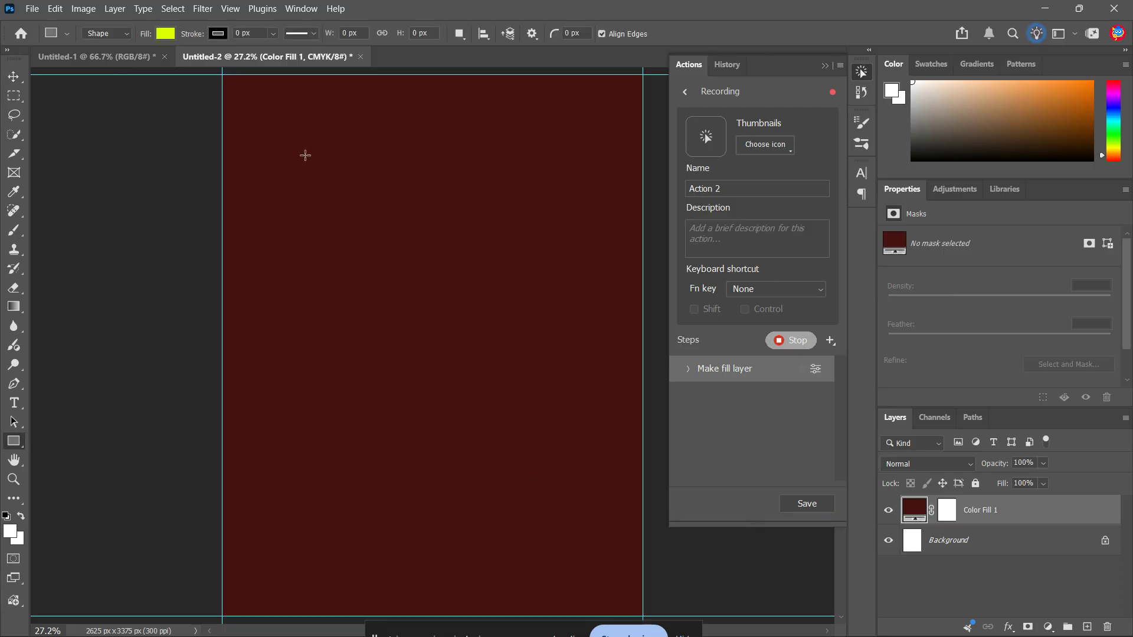
left_click_drag(305, 155, 558, 522)
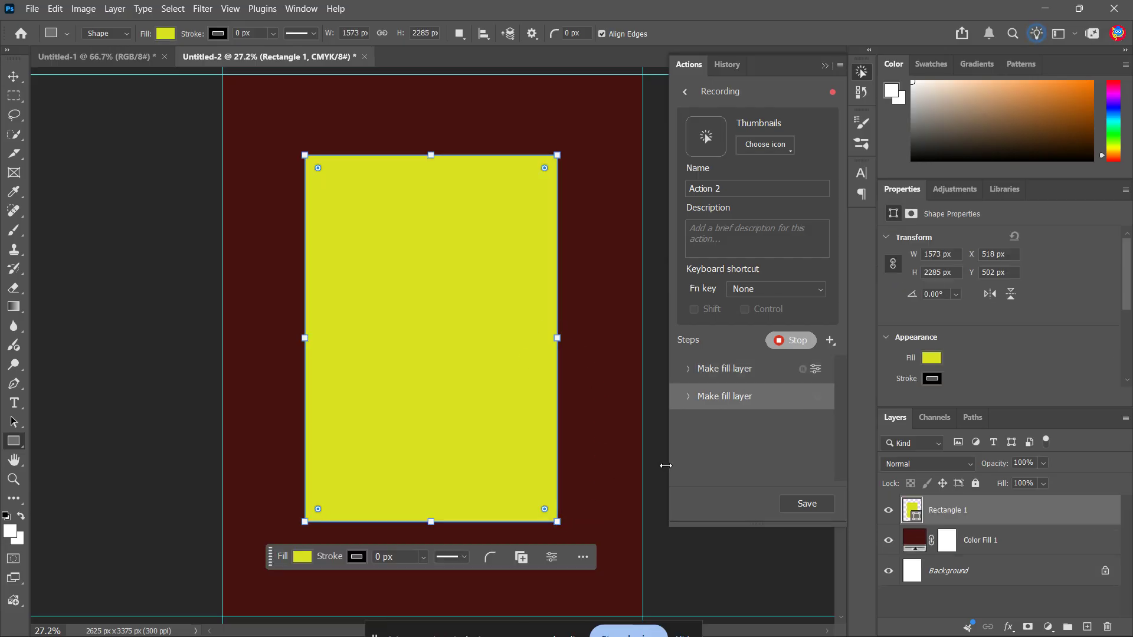
left_click(932, 597)
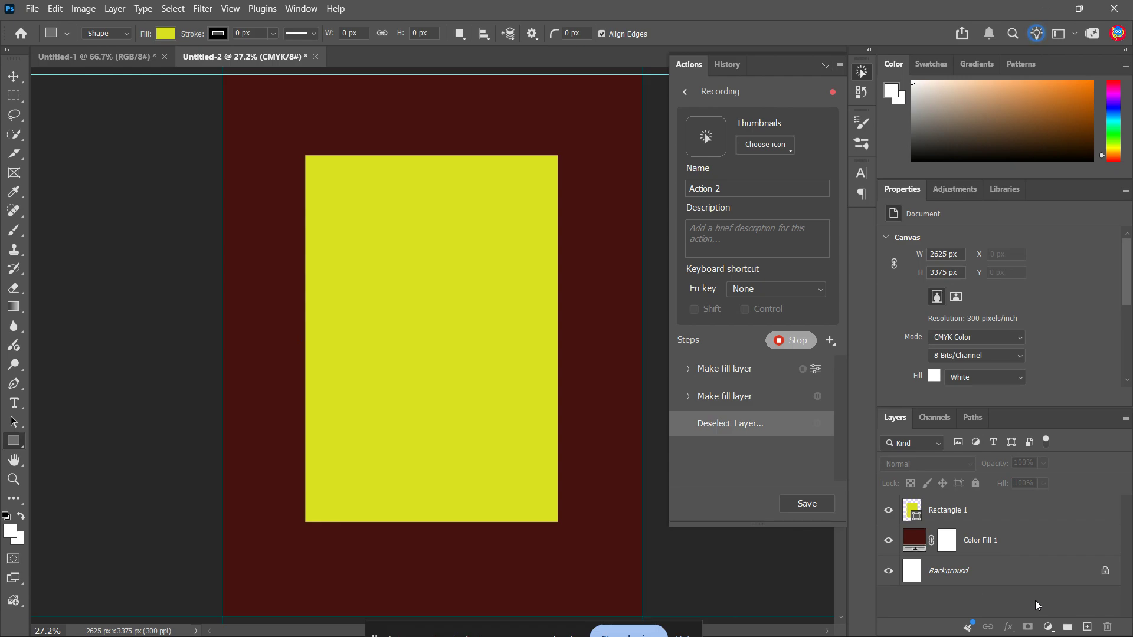
Add a Gradient Map adjustment layer using the turquoise-to-magenta preset from the Purples group.
left_click(1049, 626)
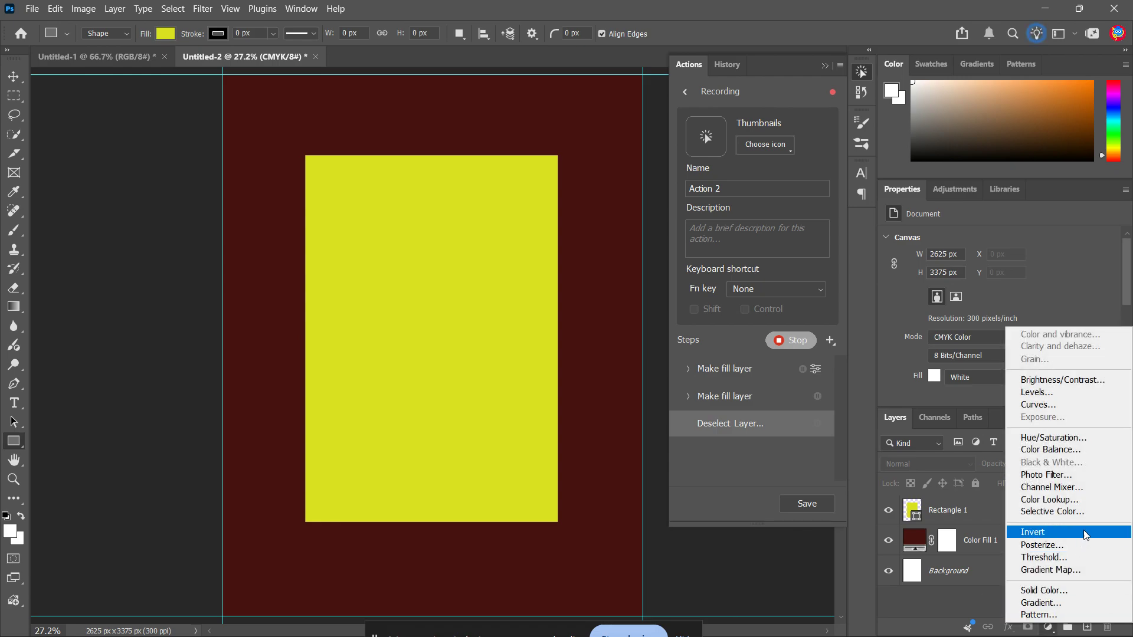
left_click(1084, 565)
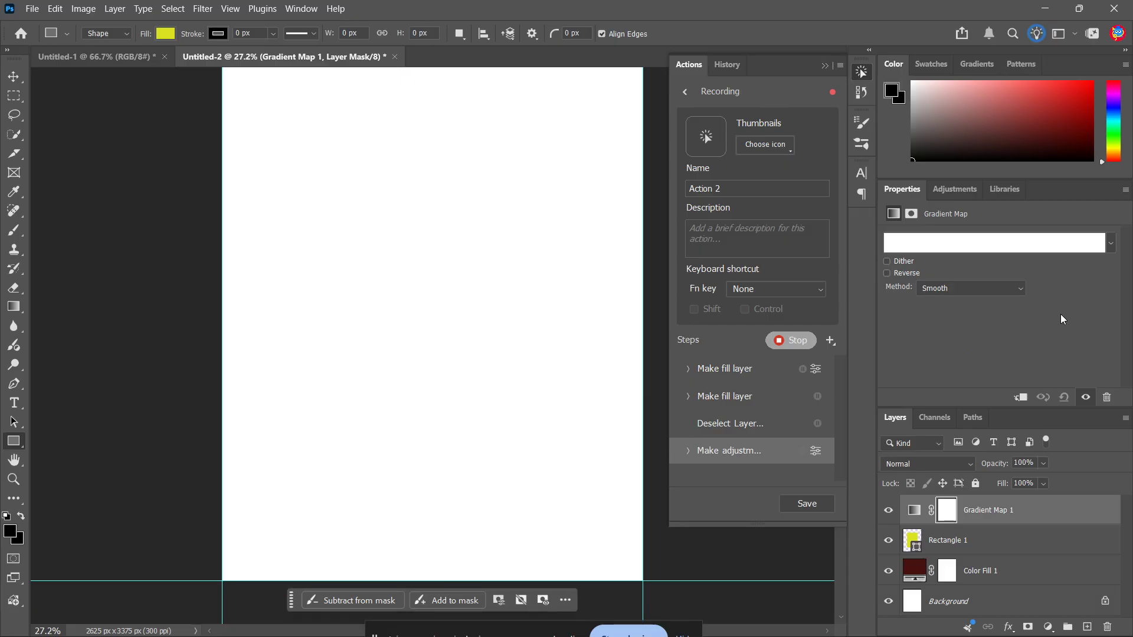
left_click(1111, 243)
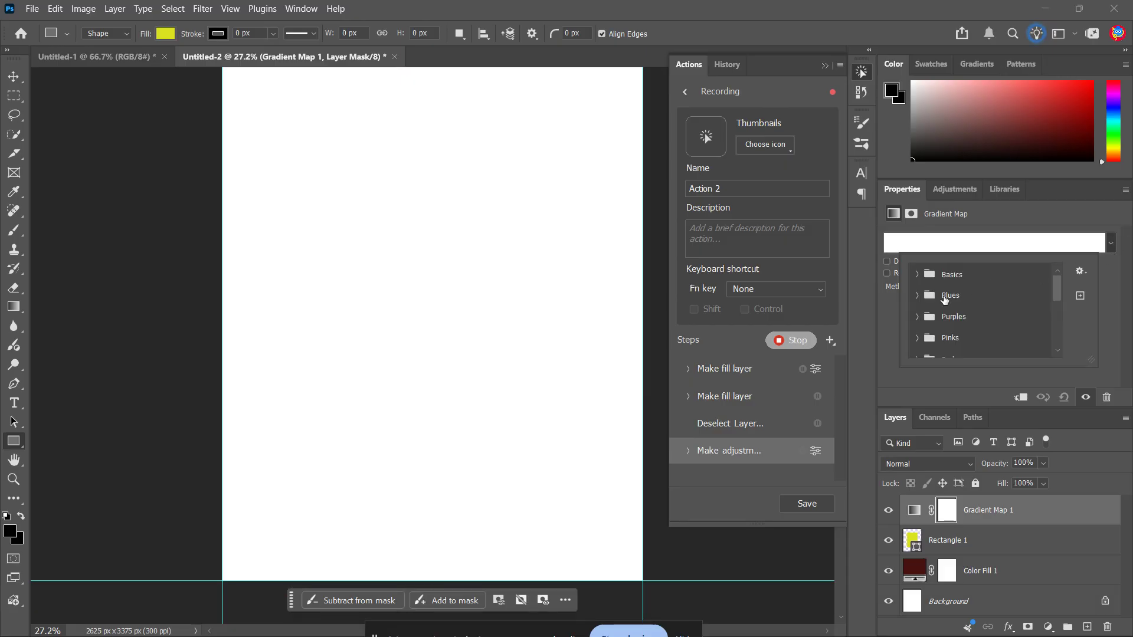
left_click(917, 317)
left_click(961, 341)
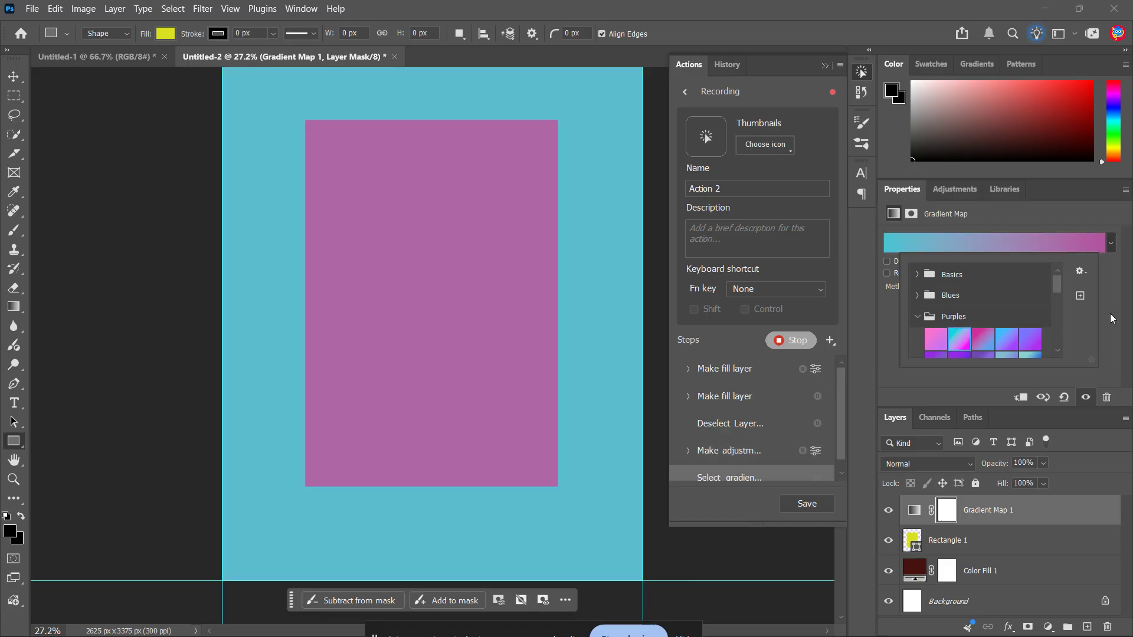
left_click(1110, 313)
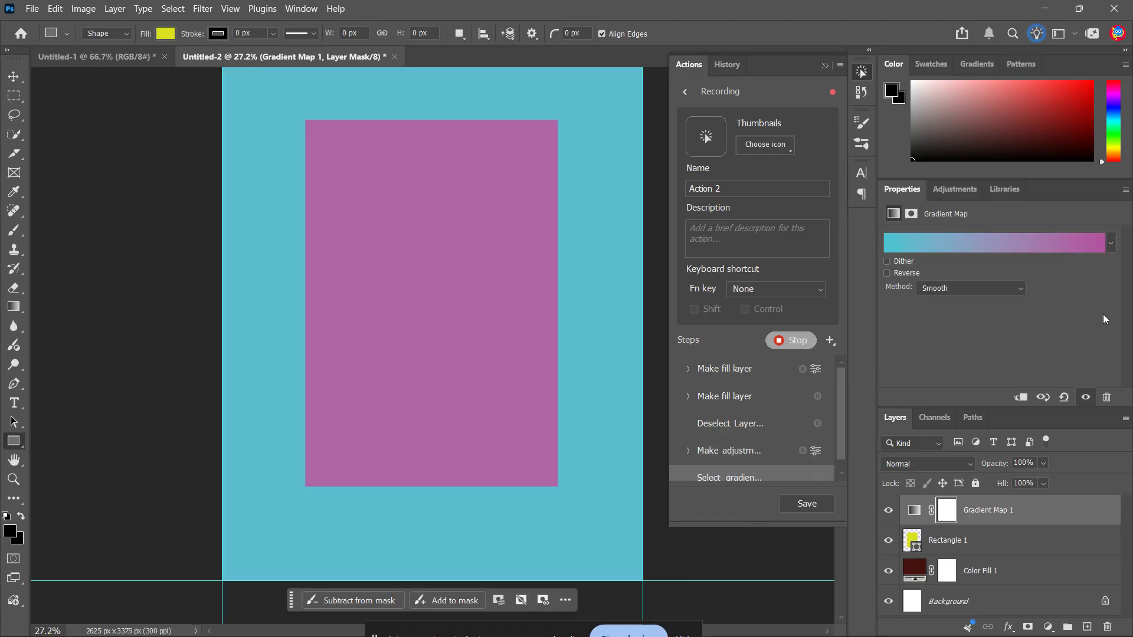
Stop recording the action, review its recorded steps, and return to the list of actions.
left_click(780, 342)
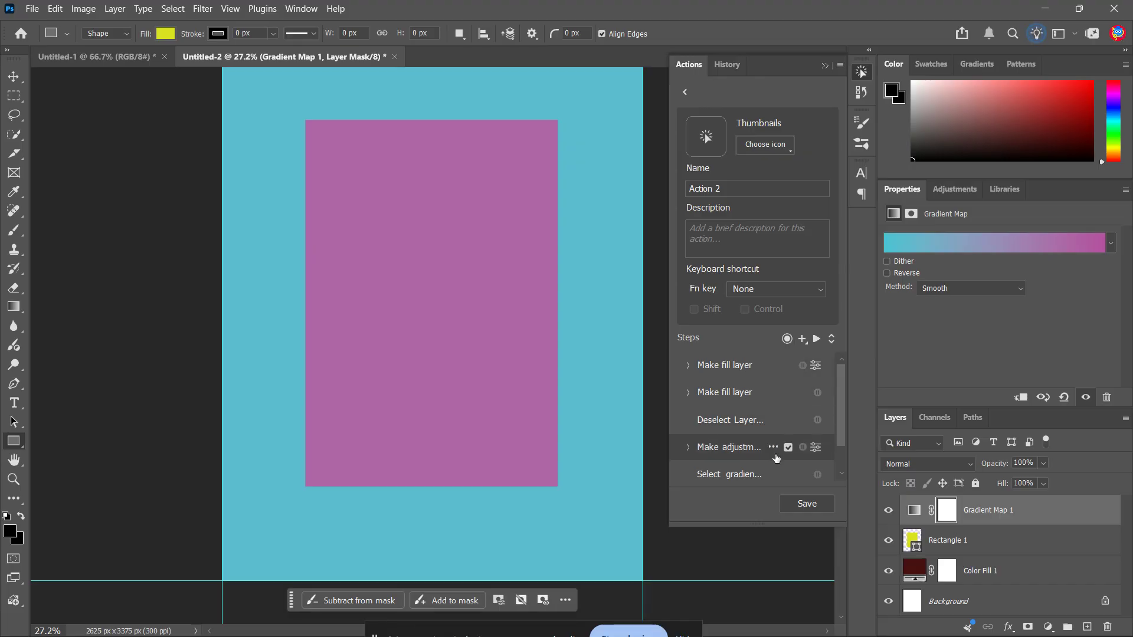
scroll(773, 469, "down", 1)
scroll(771, 387, "up", 1)
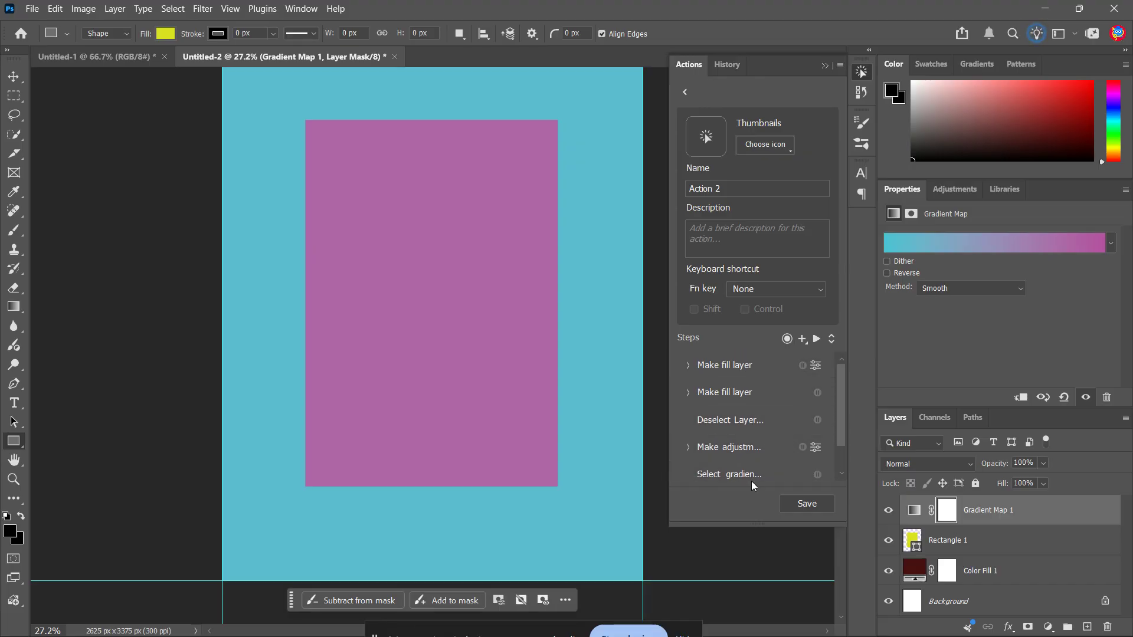
left_click(684, 93)
left_click(596, 254)
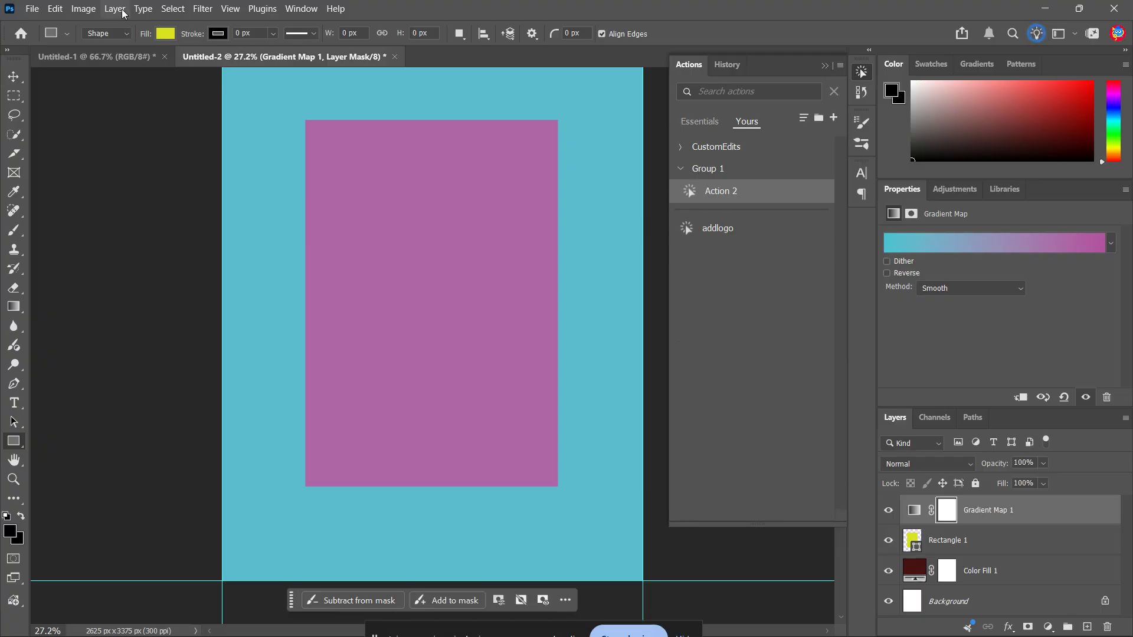
Run Action 2 on the Untitled-1 document.
left_click(70, 54)
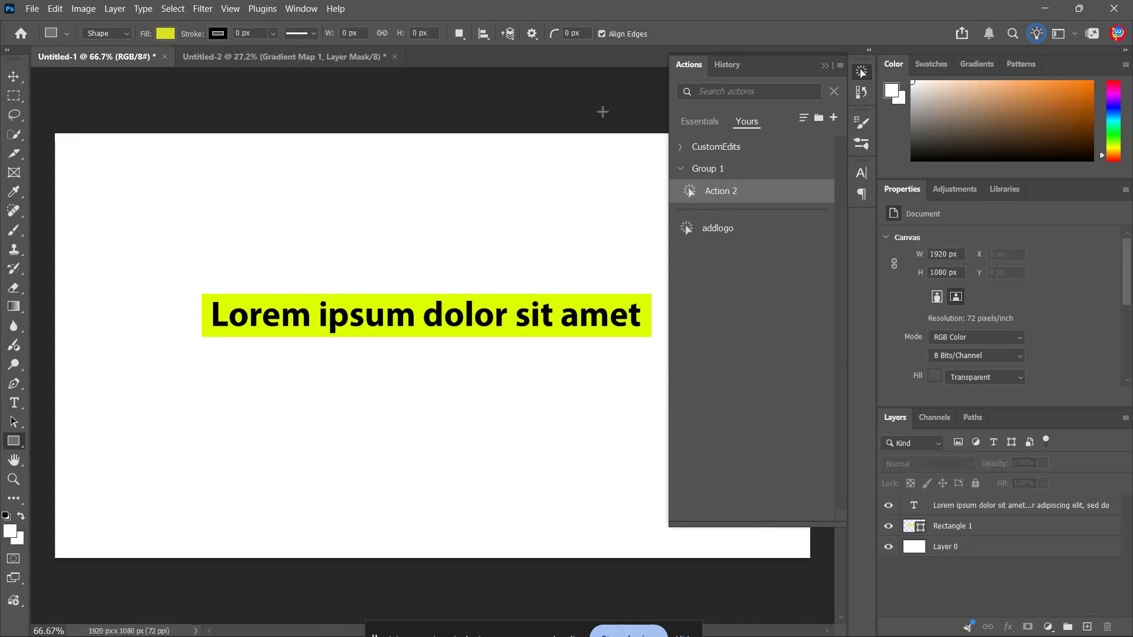
left_click(728, 195)
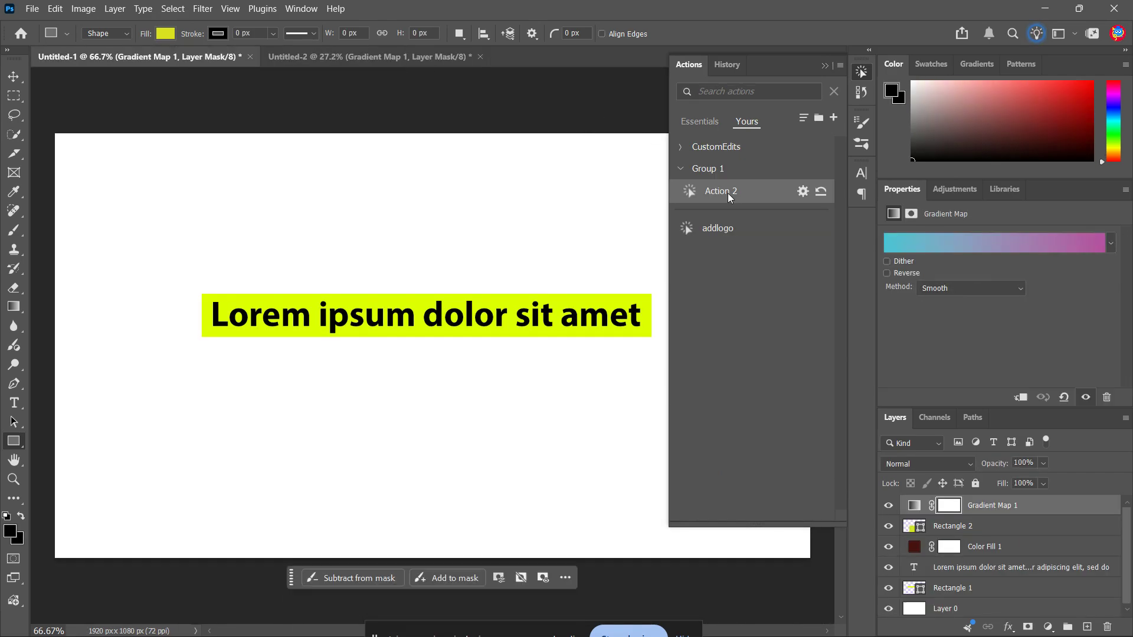